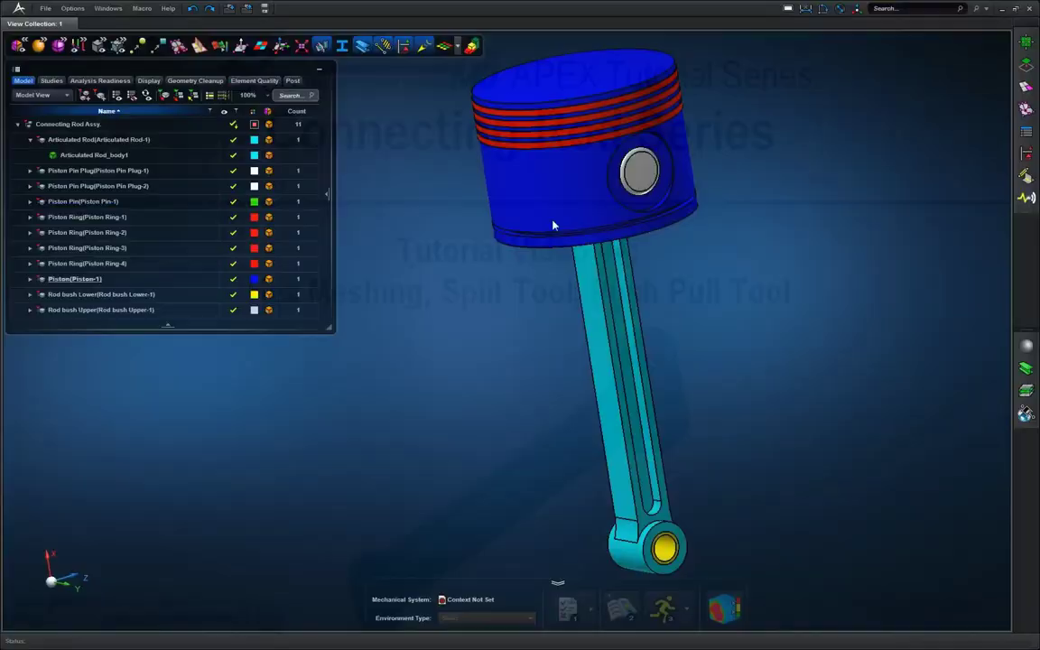
Show only the Articulated Rod part of the connecting rod assembly and set it as the current part.
left_click(109, 141)
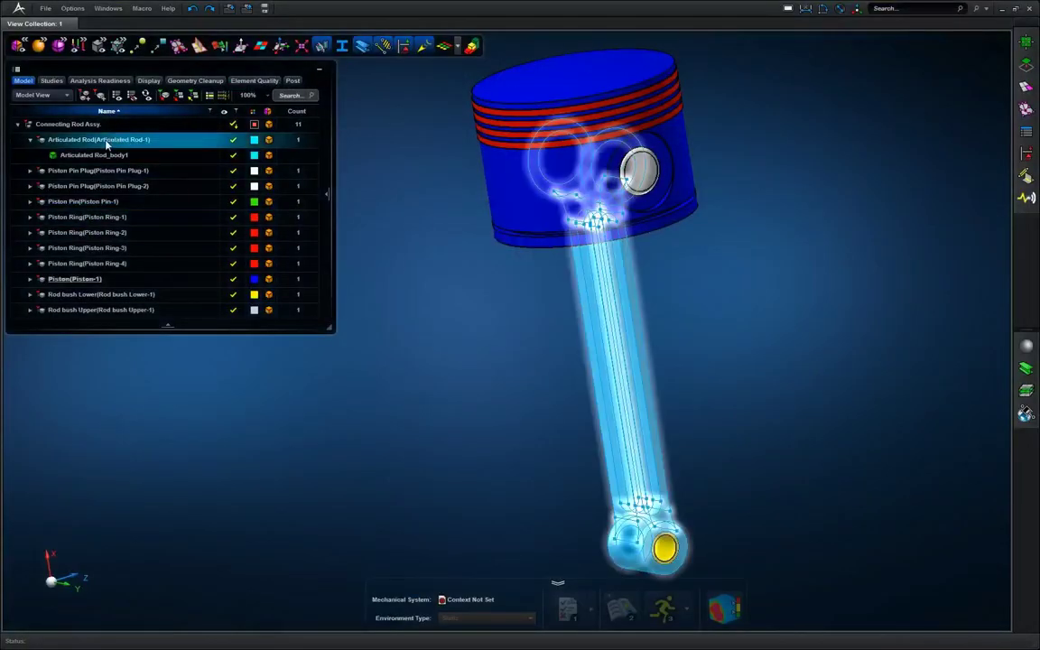
right_click(108, 145)
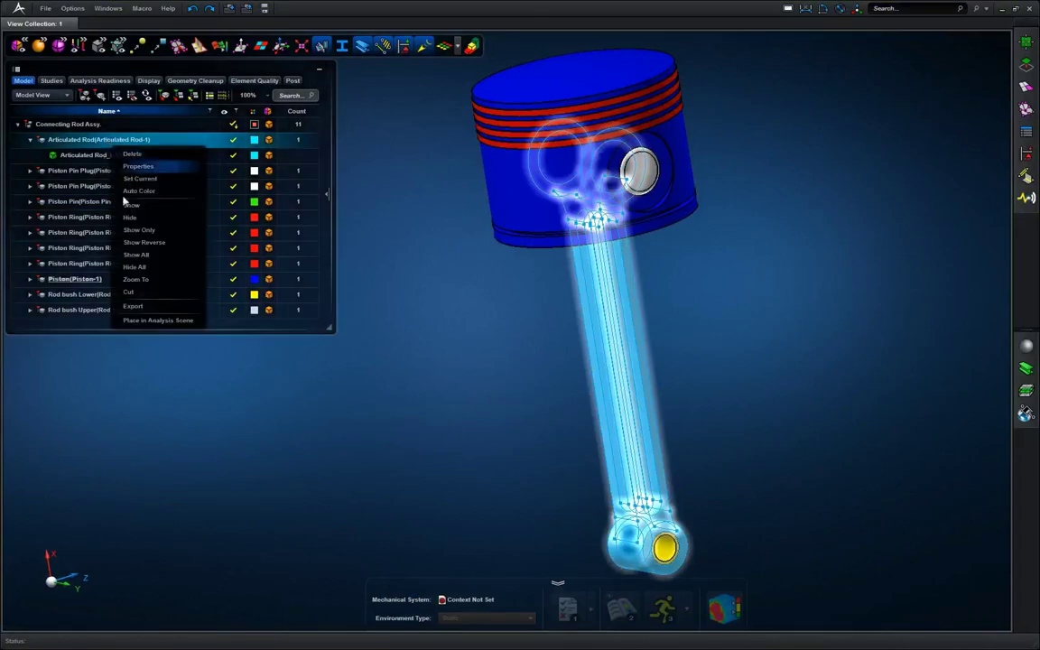
left_click(138, 231)
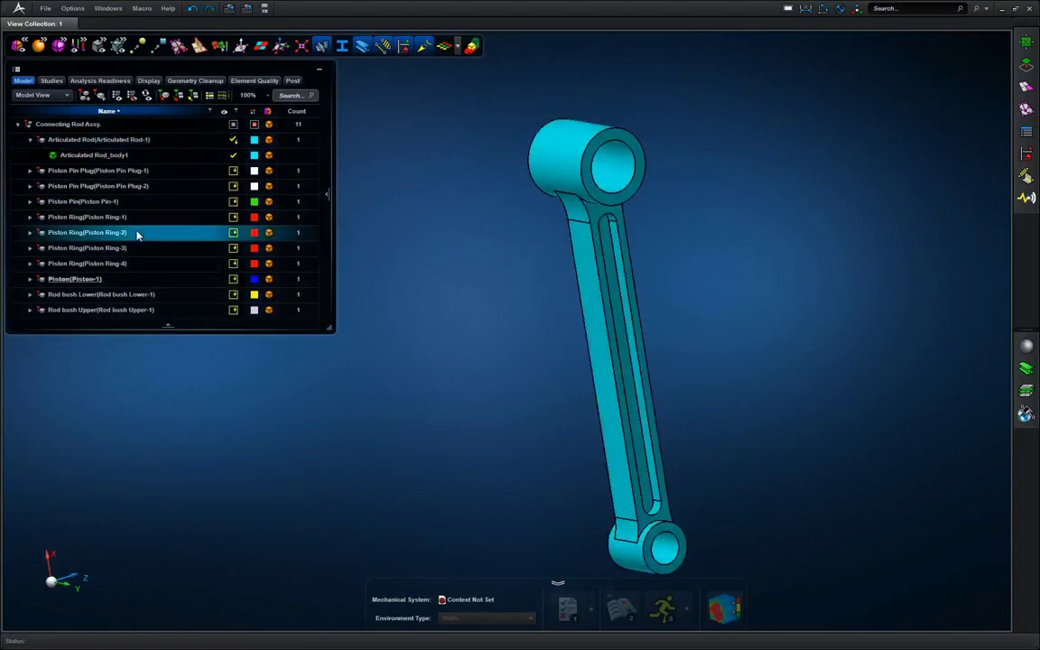
right_click(118, 146)
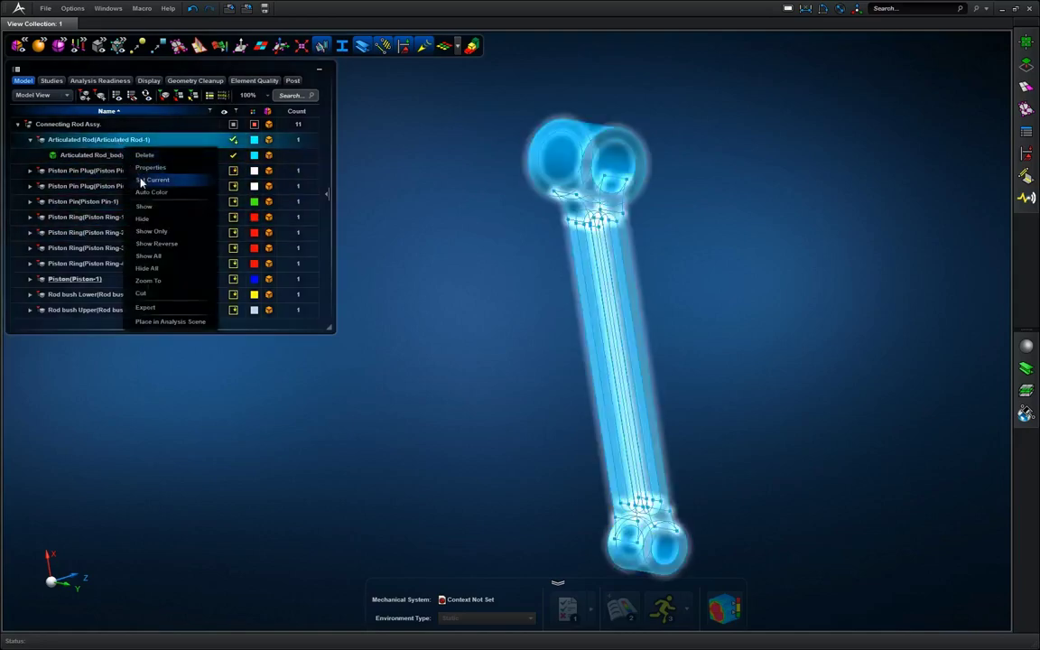
left_click(143, 176)
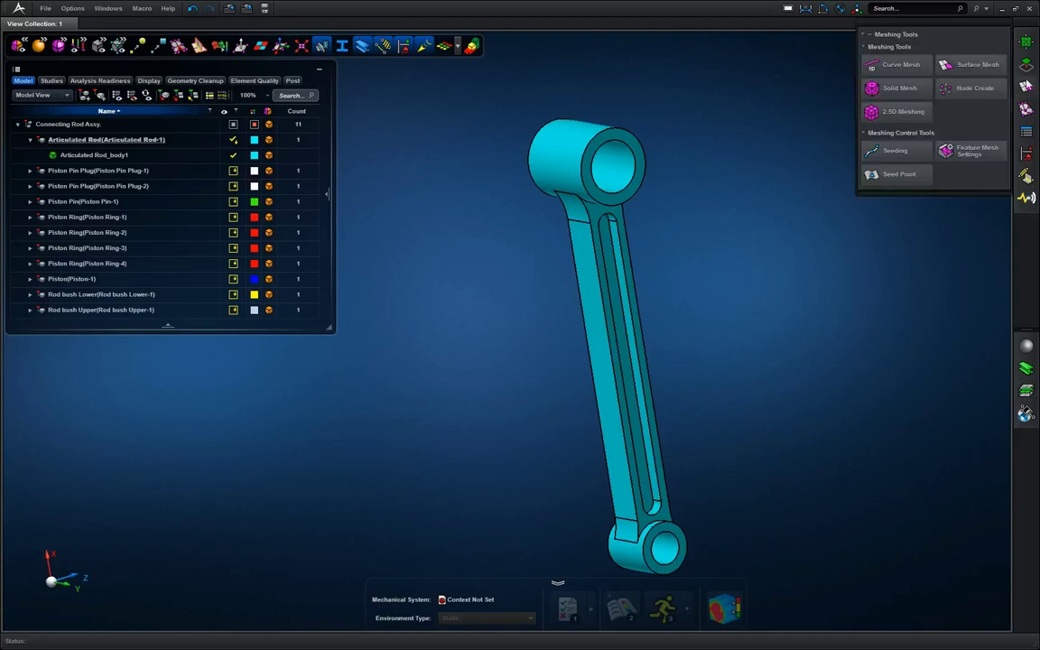
Examine with the 2.5D Meshing tool whether the rod solid can be hex meshed.
mouse_move(1027, 67)
mouse_move(1027, 87)
left_click(903, 112)
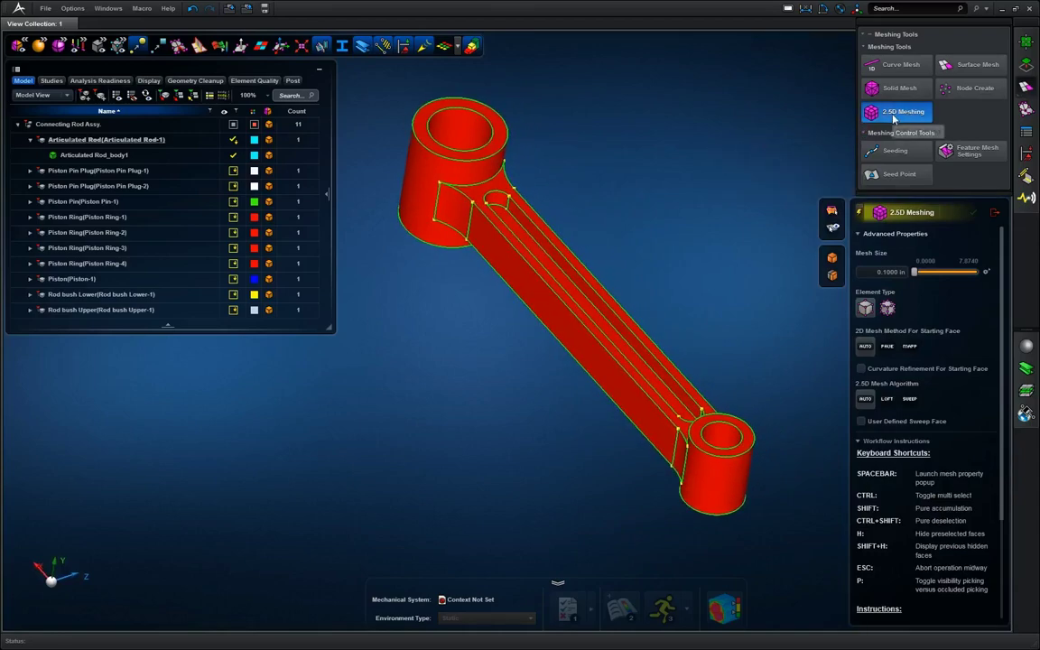
mouse_move(892, 119)
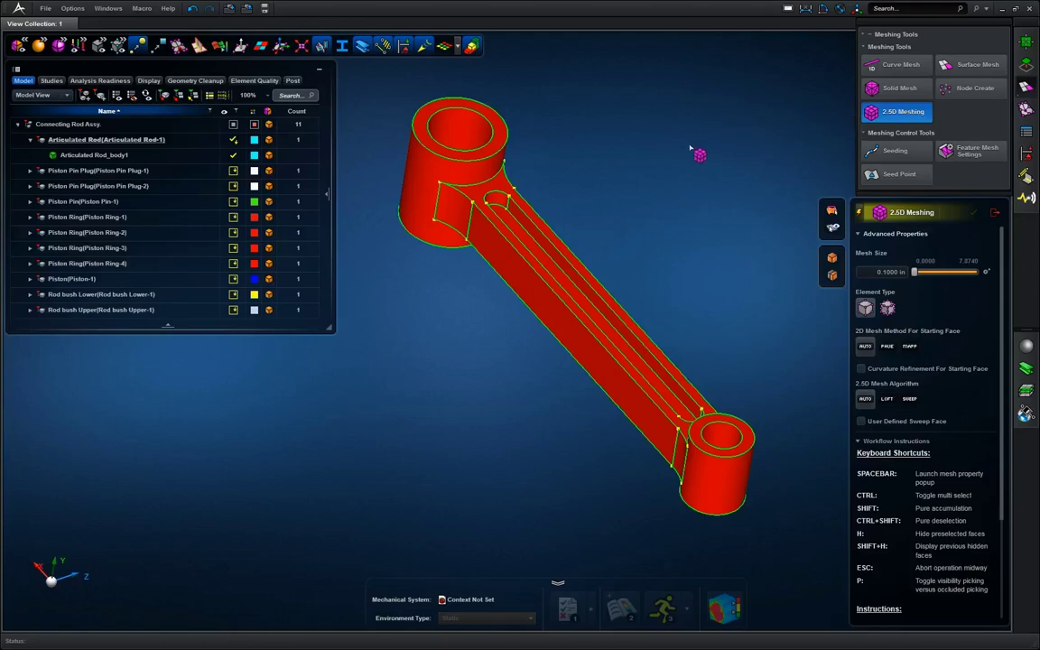
mouse_move(686, 164)
middle_mouse_down()
mouse_move(684, 195)
mouse_move(692, 180)
middle_mouse_up()
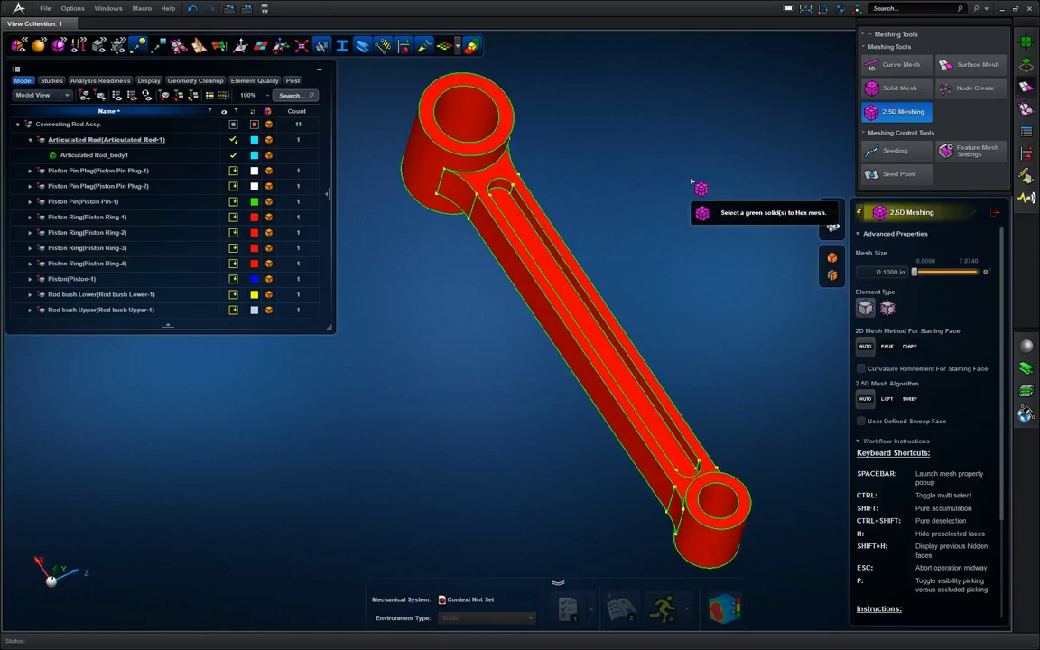
right_click_drag(692, 182, 745, 179)
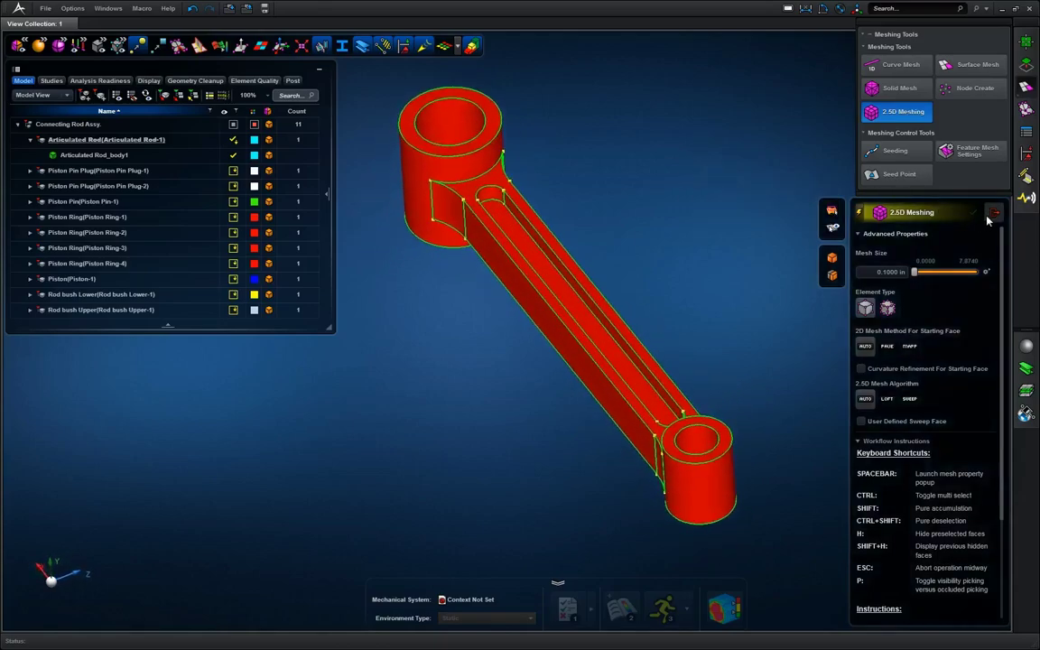
Start the Split Tool with Partition behavior and cell picking, and turn on the meshability colouring of the rod.
left_click(1025, 66)
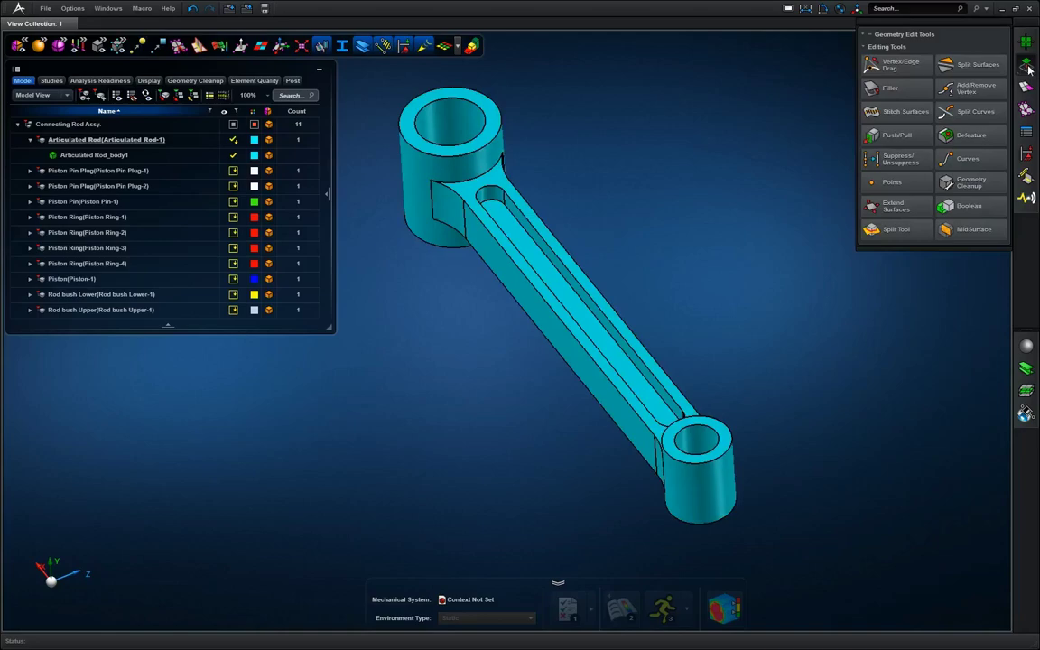
left_click(896, 229)
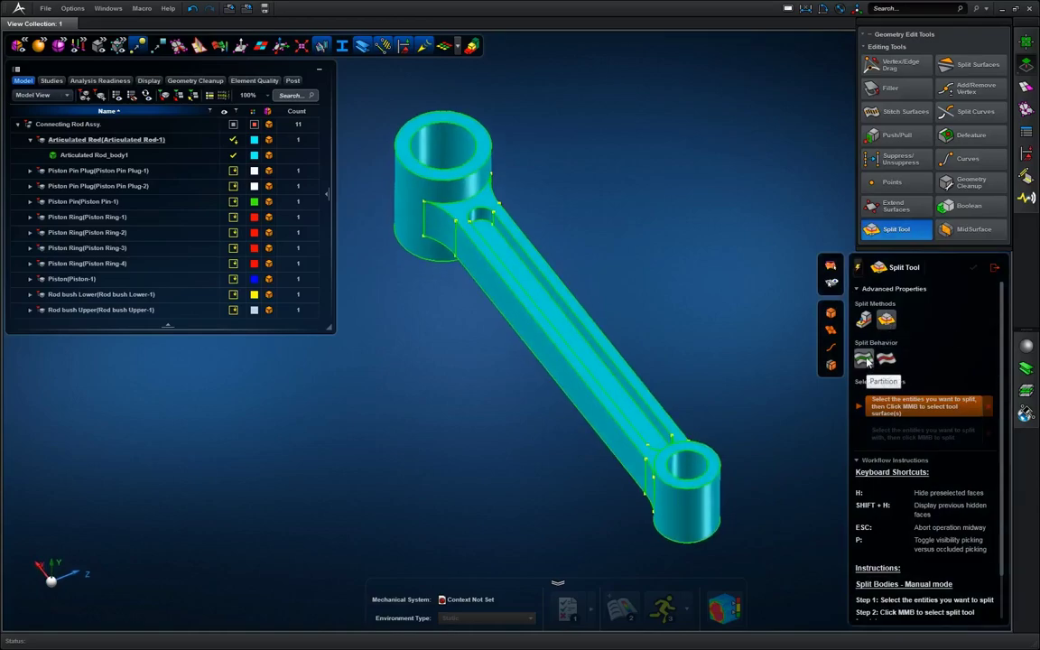
middle_click_drag(753, 313, 760, 301)
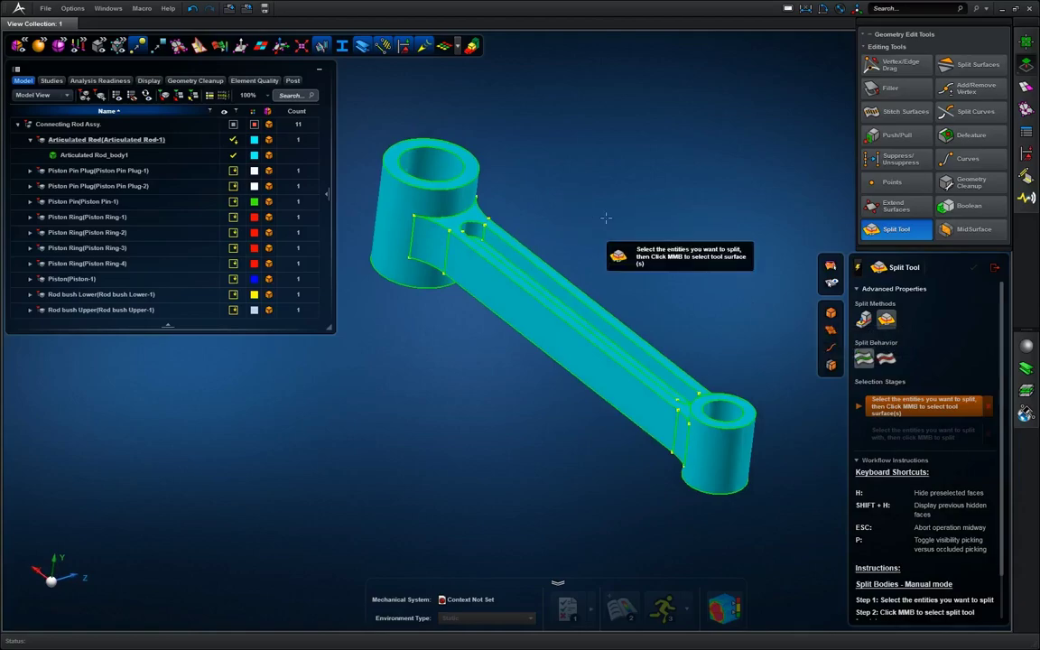
left_click(471, 197)
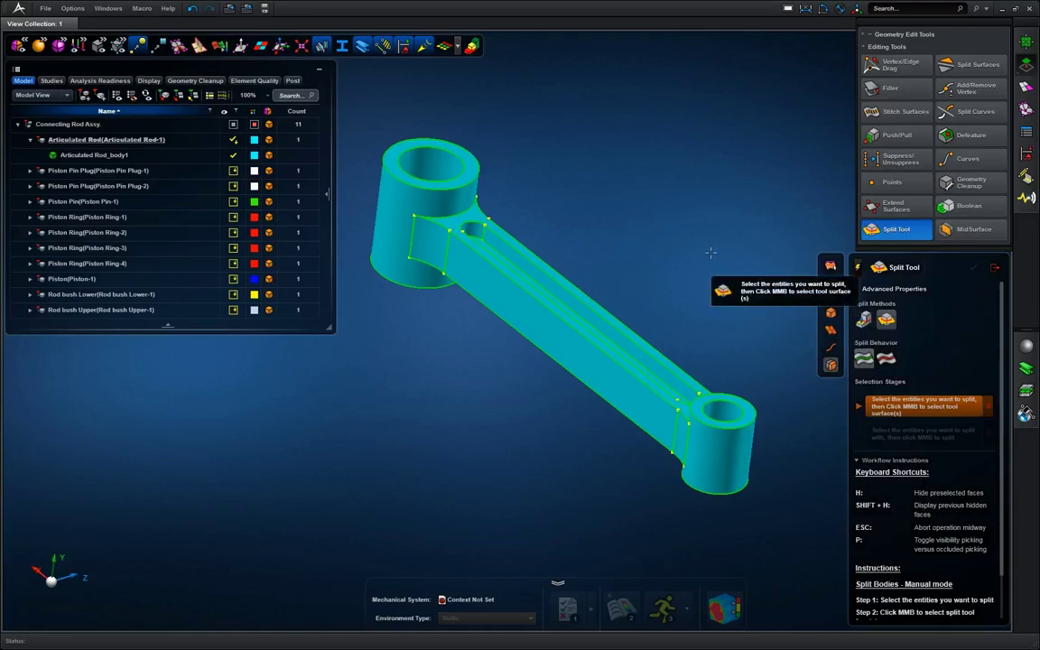
left_click(472, 48)
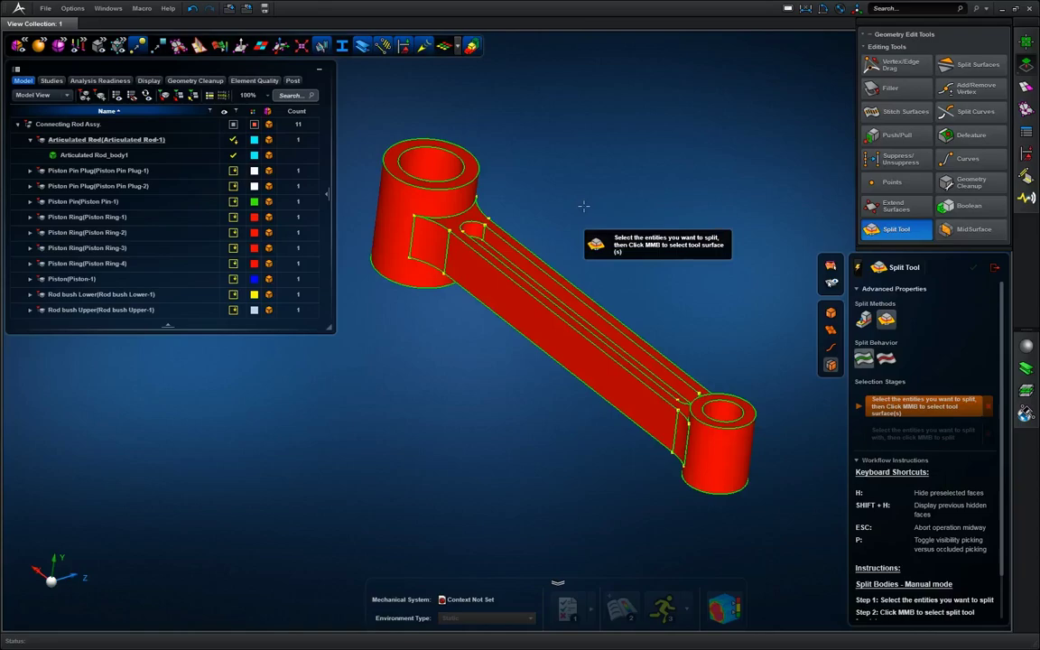
Split the whole rod body using the outer cylindrical faces of the large-end and small-end bosses.
left_click(491, 184)
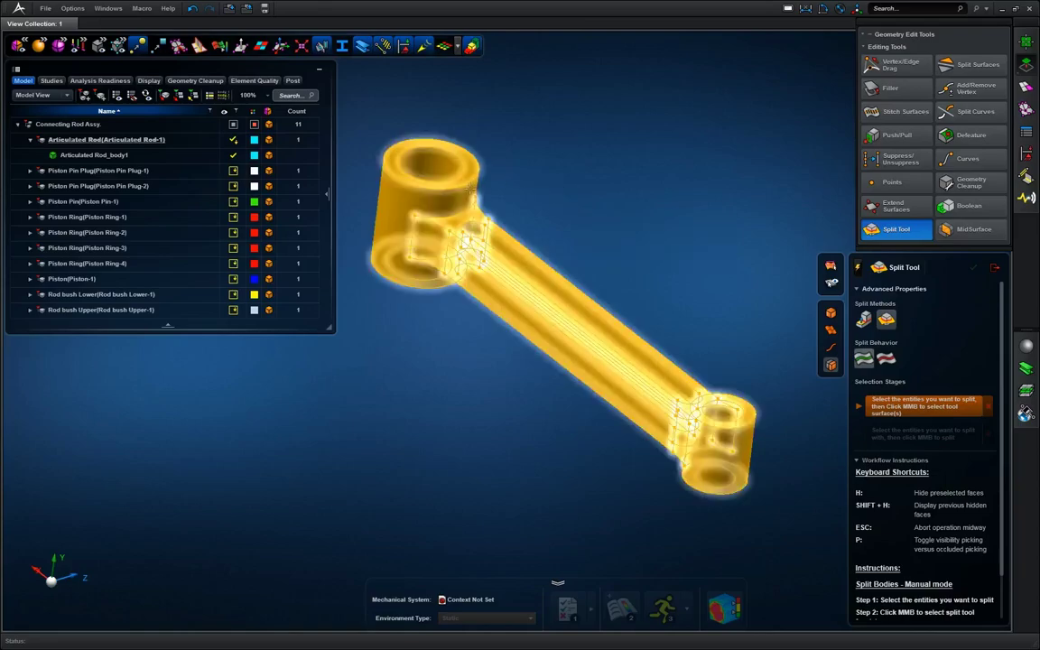
middle_click(647, 195)
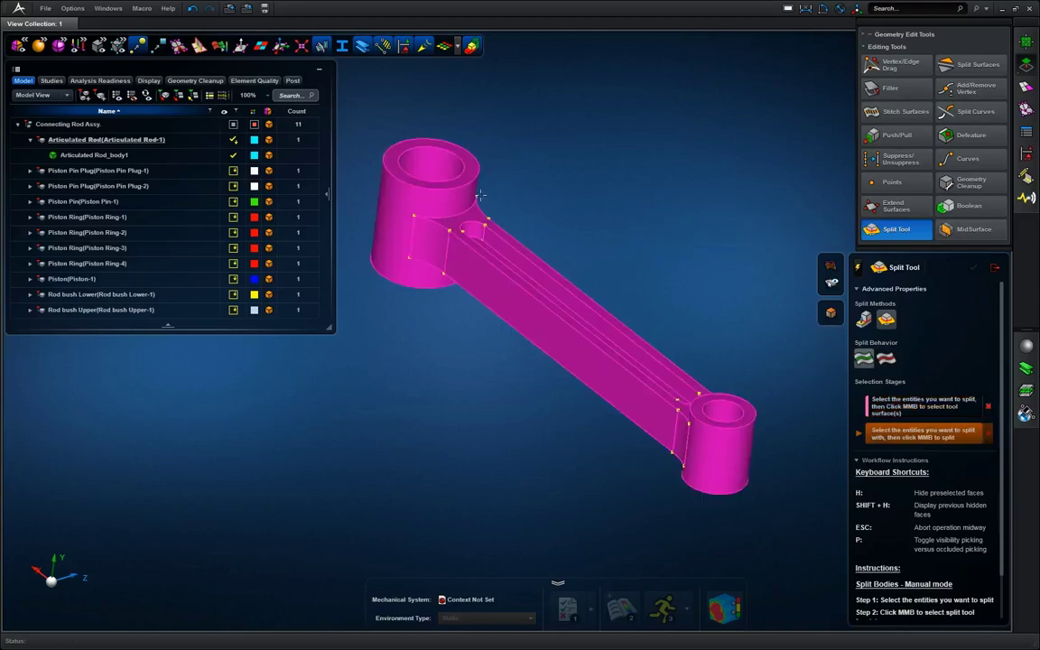
left_click(398, 203)
left_click(712, 449)
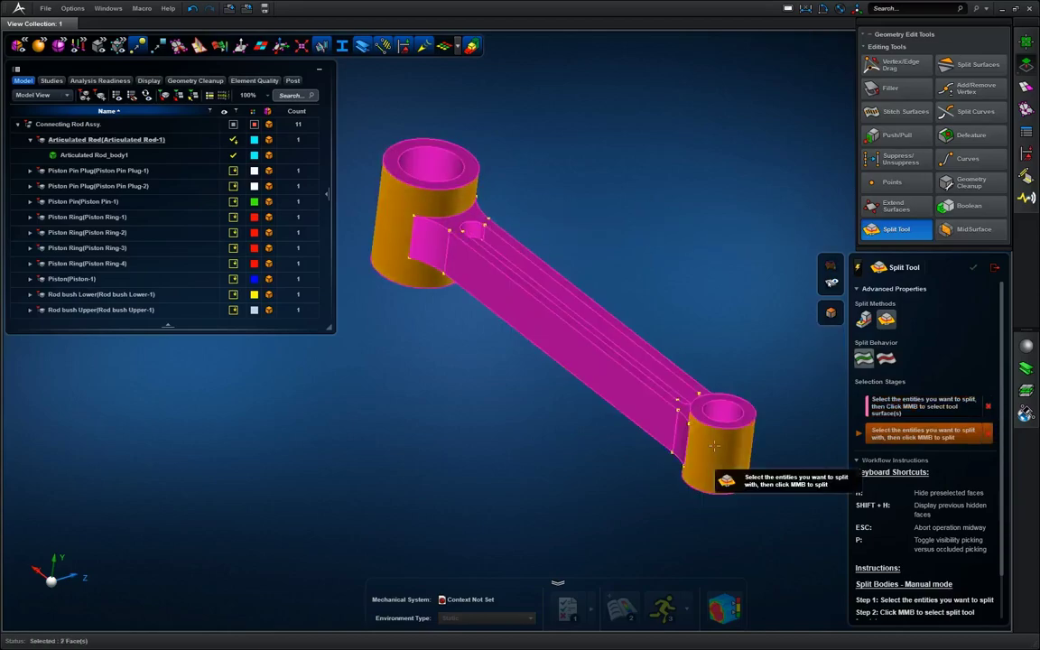
middle_click(703, 281)
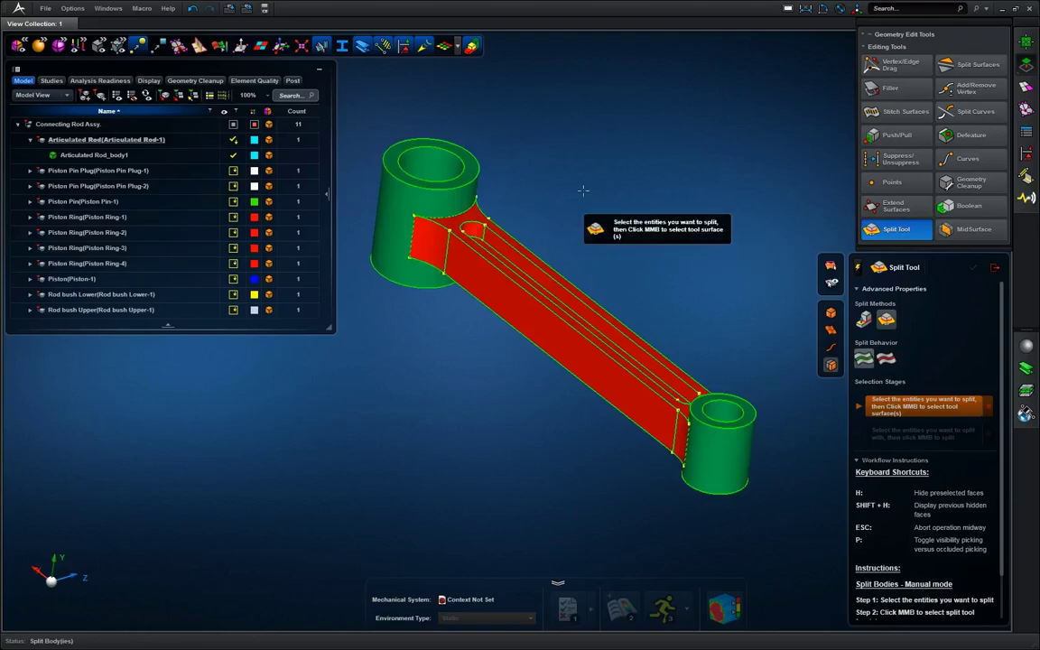
Split the rod's shank cell using the four inner wall faces of the long slot, and finish splitting.
right_click_drag(603, 207, 616, 242)
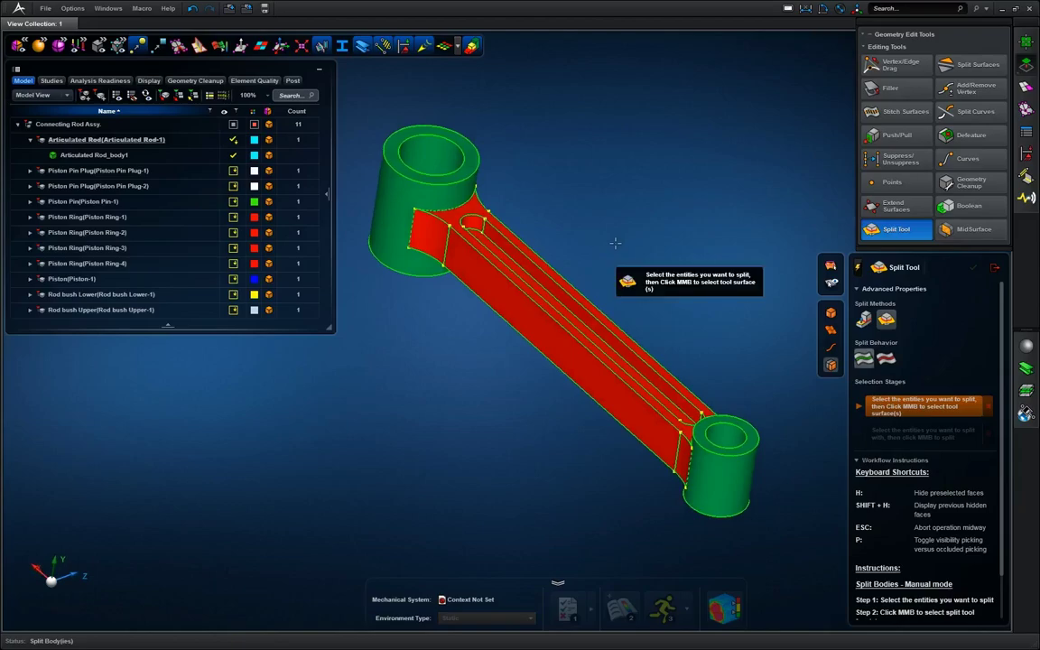
left_click(524, 248)
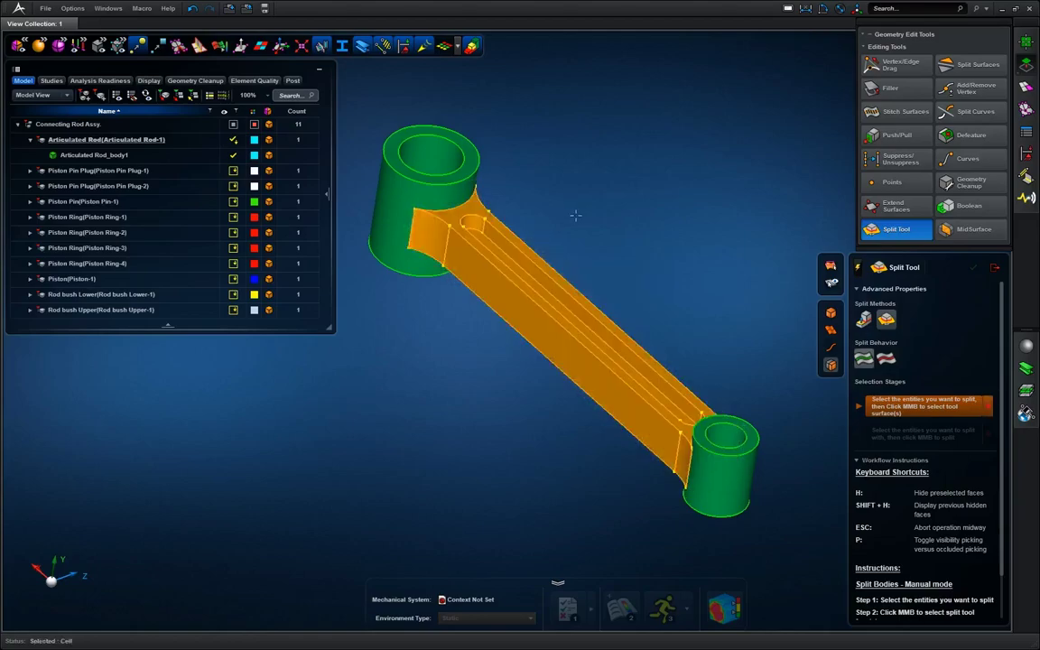
middle_click(560, 215)
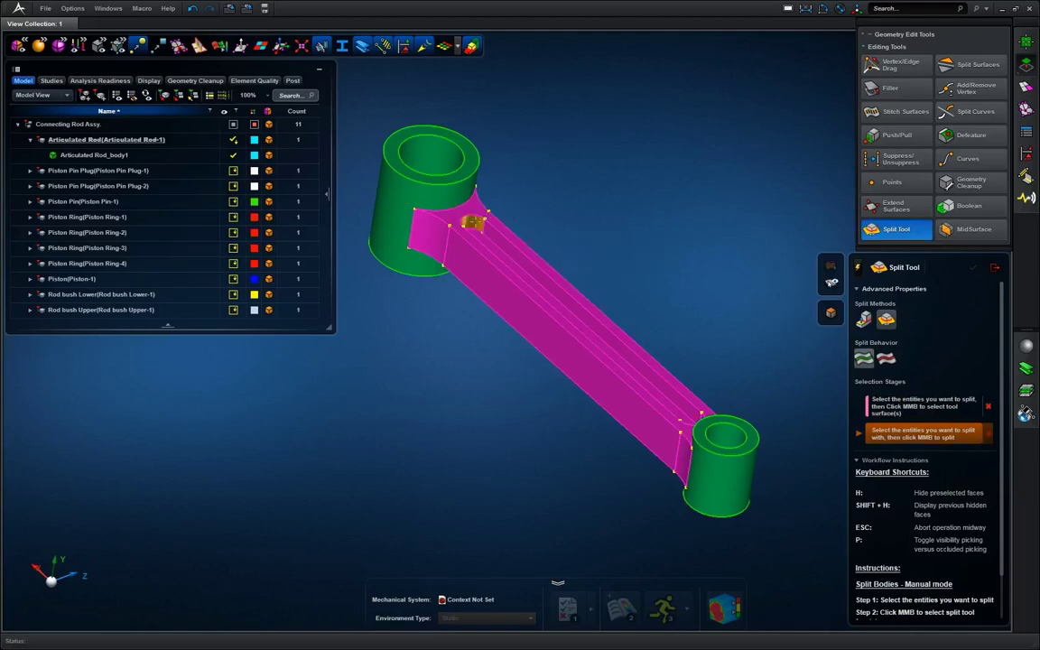
left_click(499, 236)
middle_click_drag(564, 234, 582, 329)
left_click(682, 399)
left_click(718, 406)
left_click(723, 400)
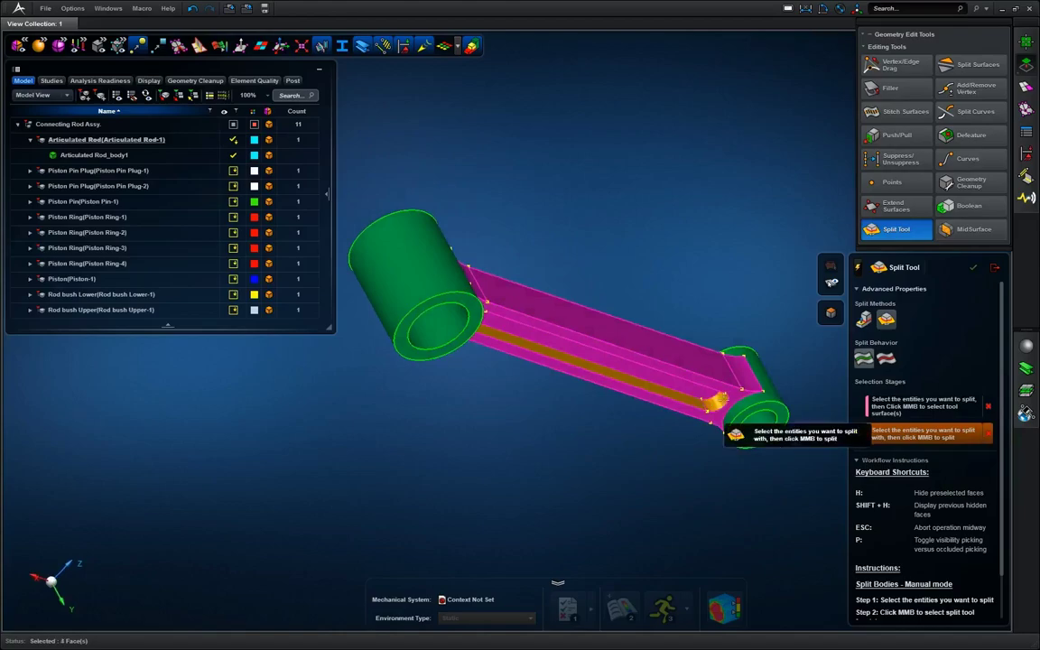
middle_click_drag(722, 400, 681, 251)
middle_click(679, 248)
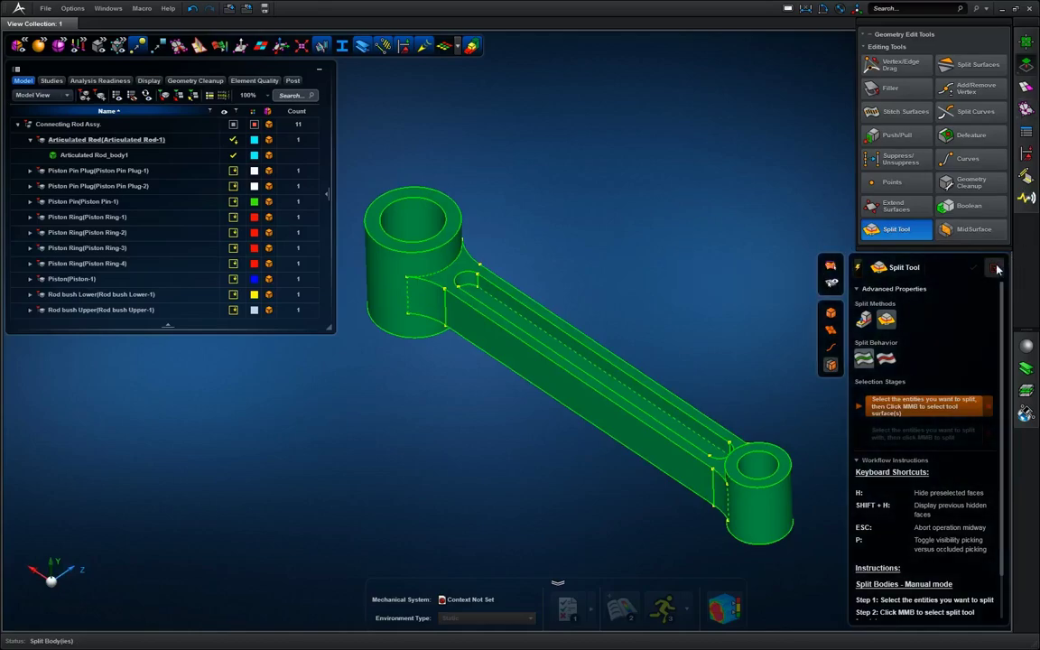
left_click(897, 231)
Create a 2.5D hex mesh on the rod with a mesh size of 0.1 in.
left_click(1025, 88)
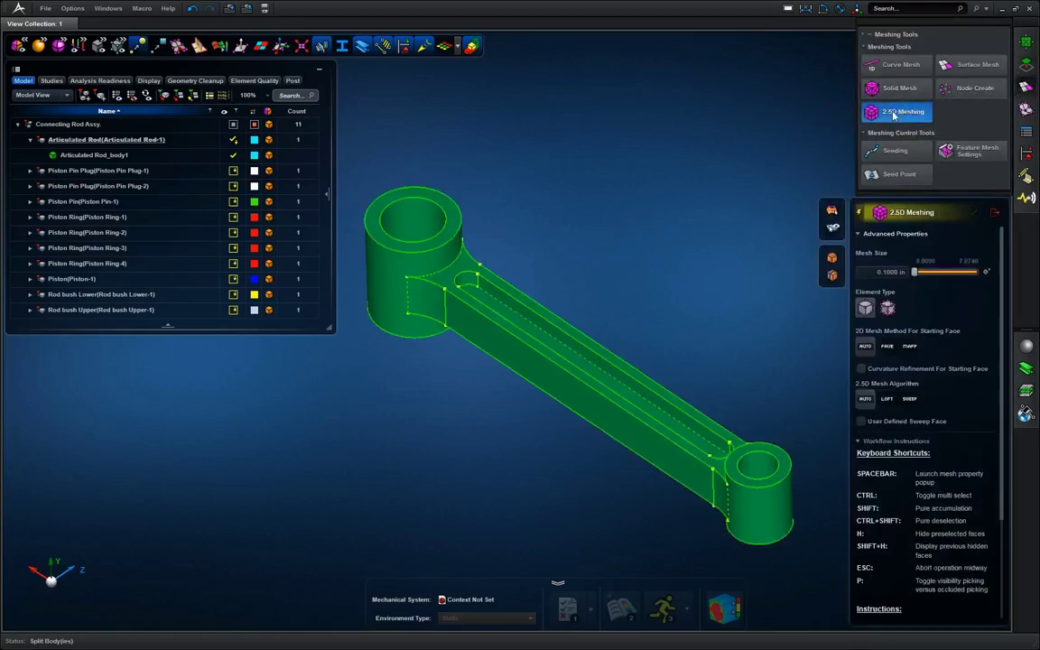
left_click(892, 271)
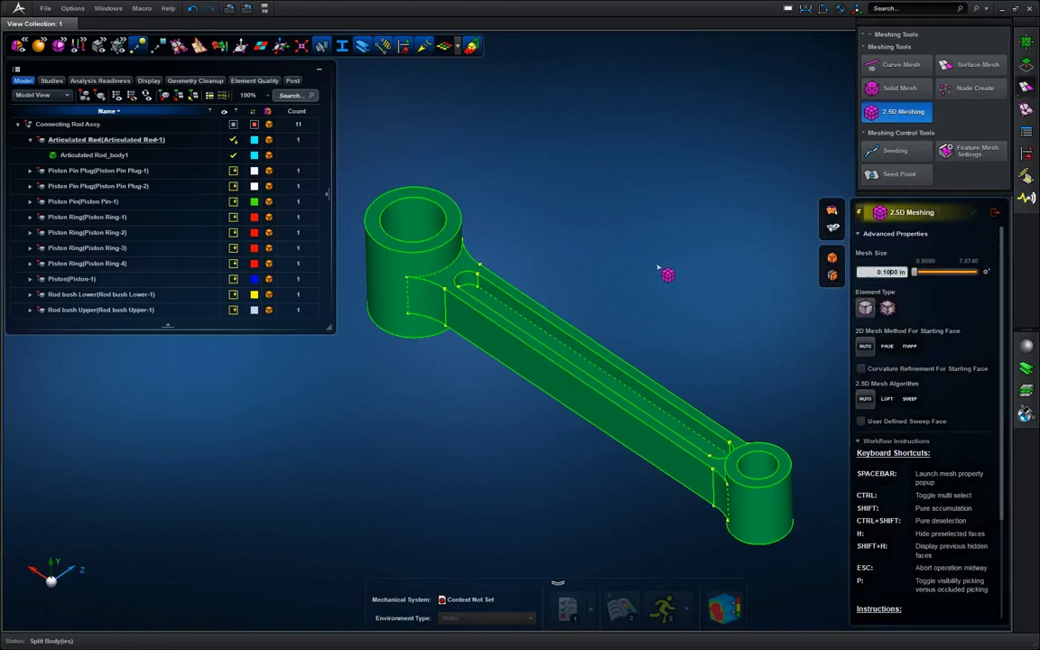
left_click(443, 236)
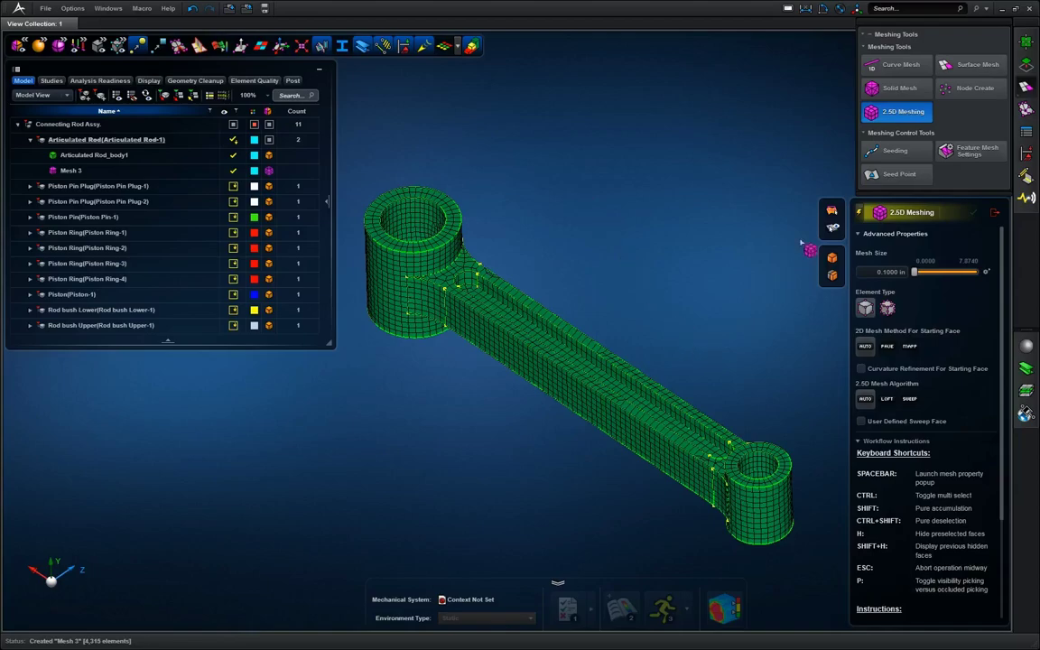
Push/Pull the curved transition face beside the small-end boss with the Upto option, up to the shank's adjacent flat side face.
left_click(1029, 65)
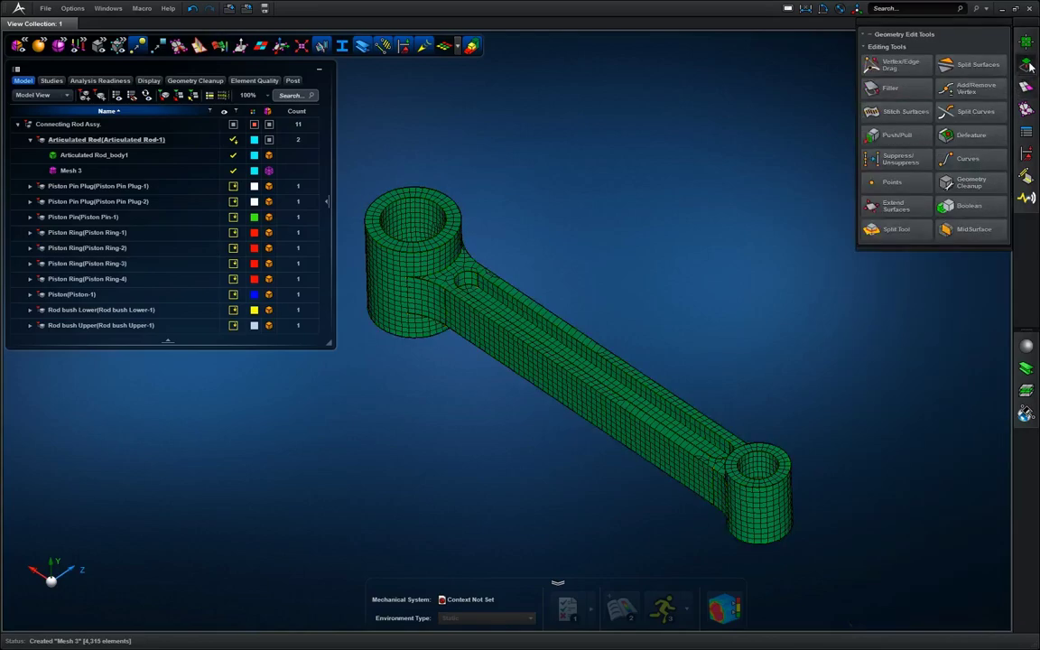
left_click(900, 137)
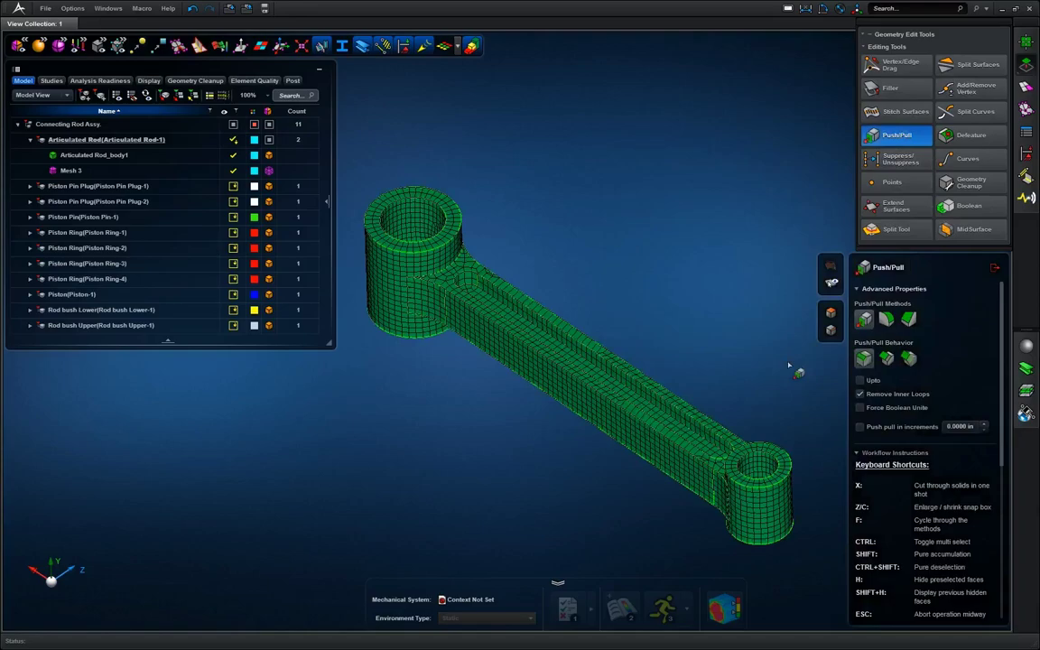
mouse_move(767, 338)
middle_mouse_down()
mouse_move(788, 327)
mouse_move(782, 341)
middle_mouse_up()
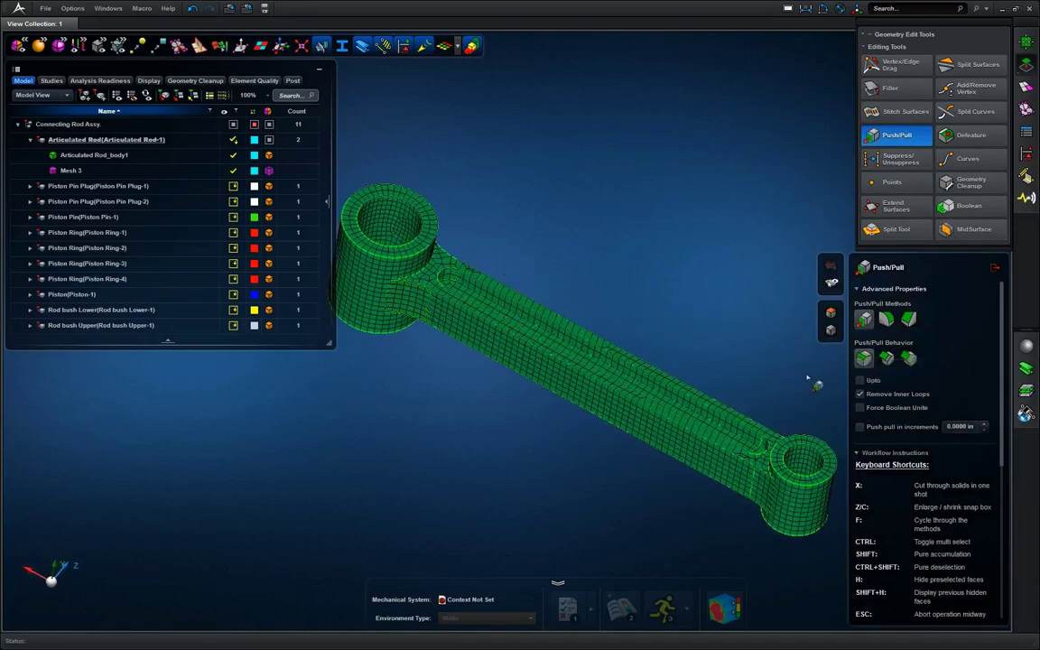
left_click(860, 382)
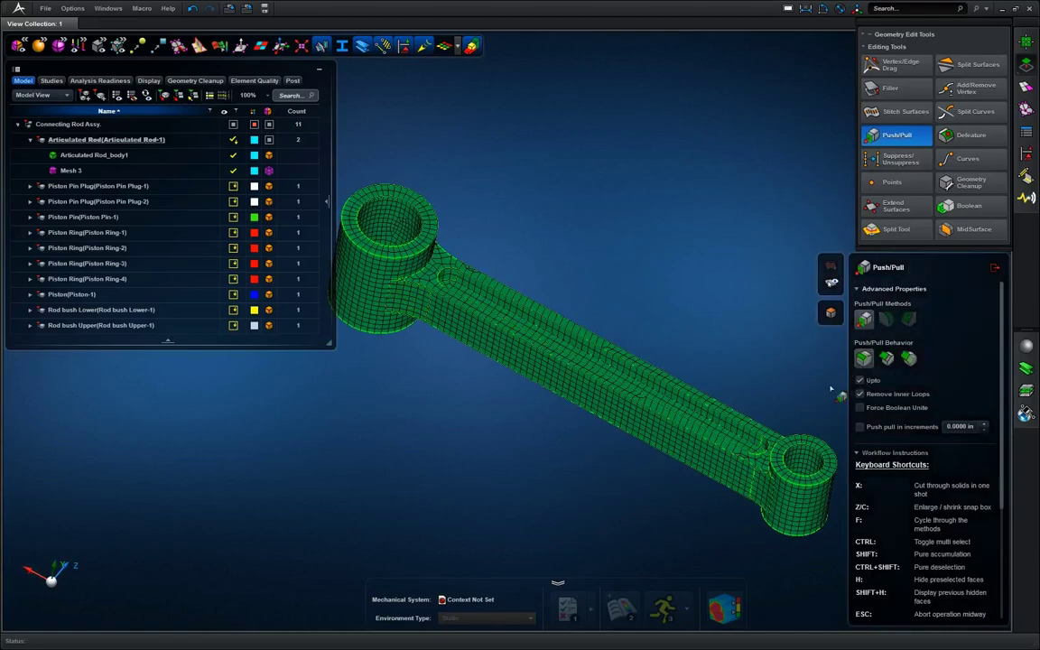
scroll(759, 487, "up", 3)
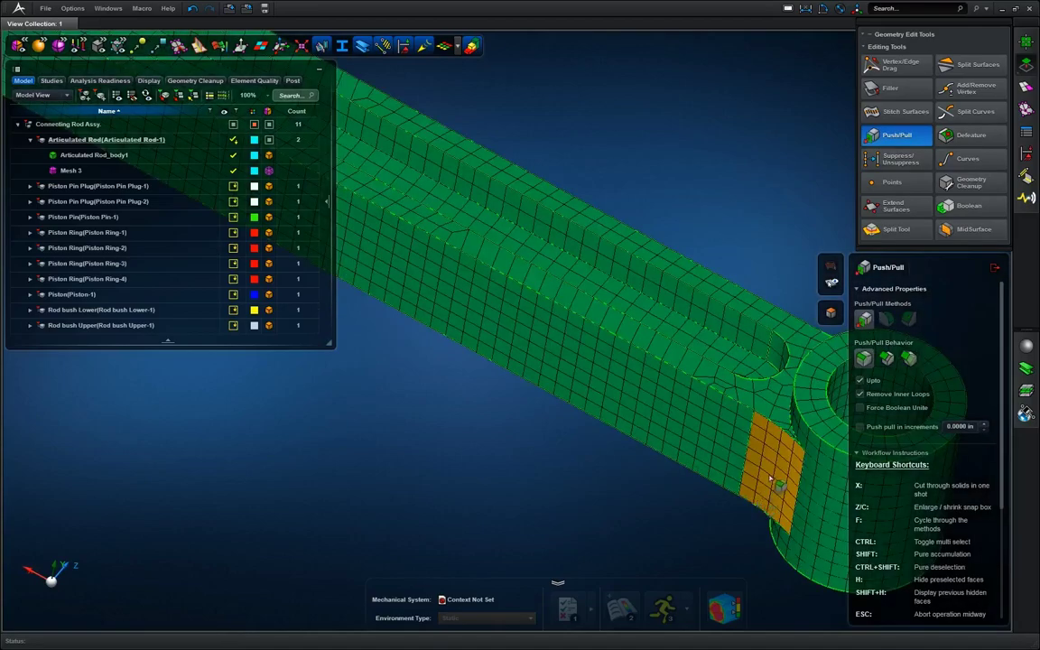
left_click(759, 483)
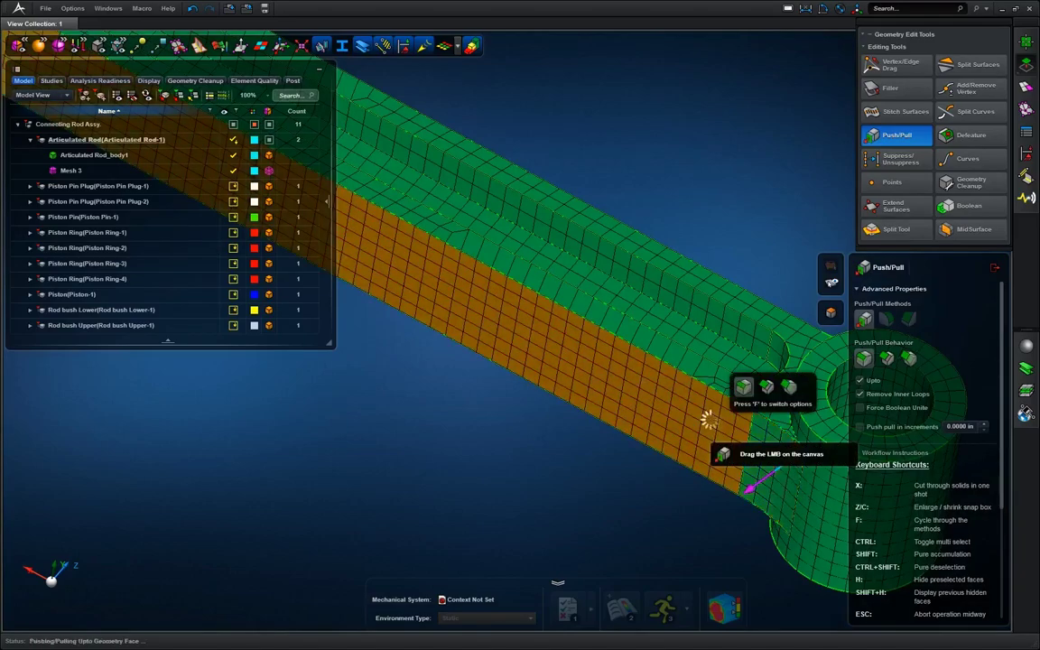
left_click_drag(711, 419, 705, 424)
Push/Pull the matching transition face on the opposite side of the small-end boss up to that side's flat shank face.
middle_click_drag(685, 525, 718, 522)
scroll(826, 454, "up", 2)
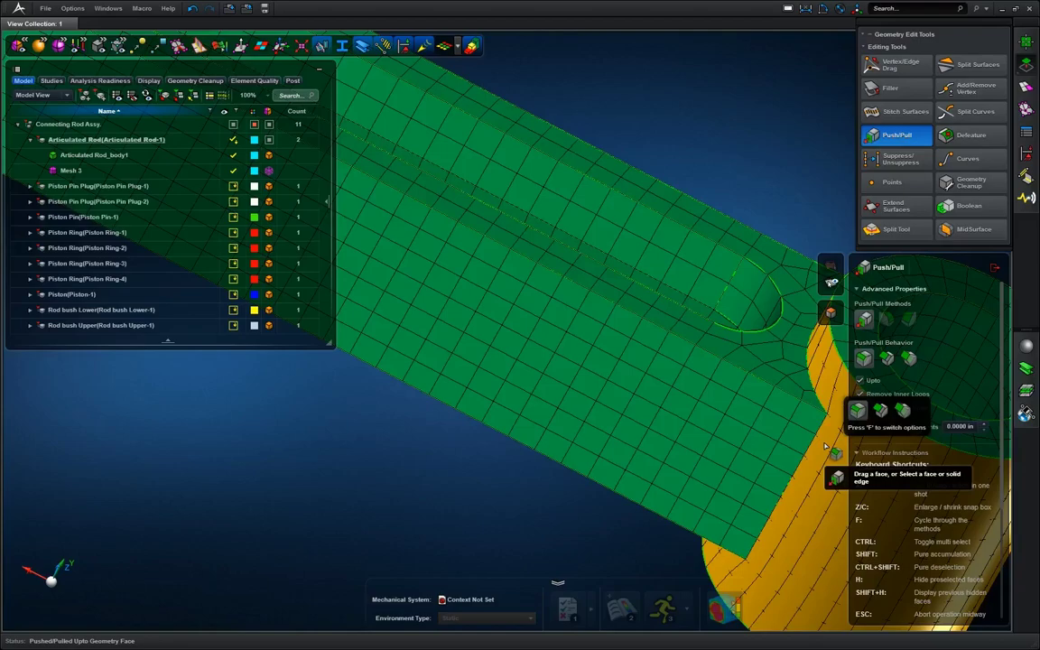
middle_click_drag(568, 500, 415, 456)
left_click(476, 501)
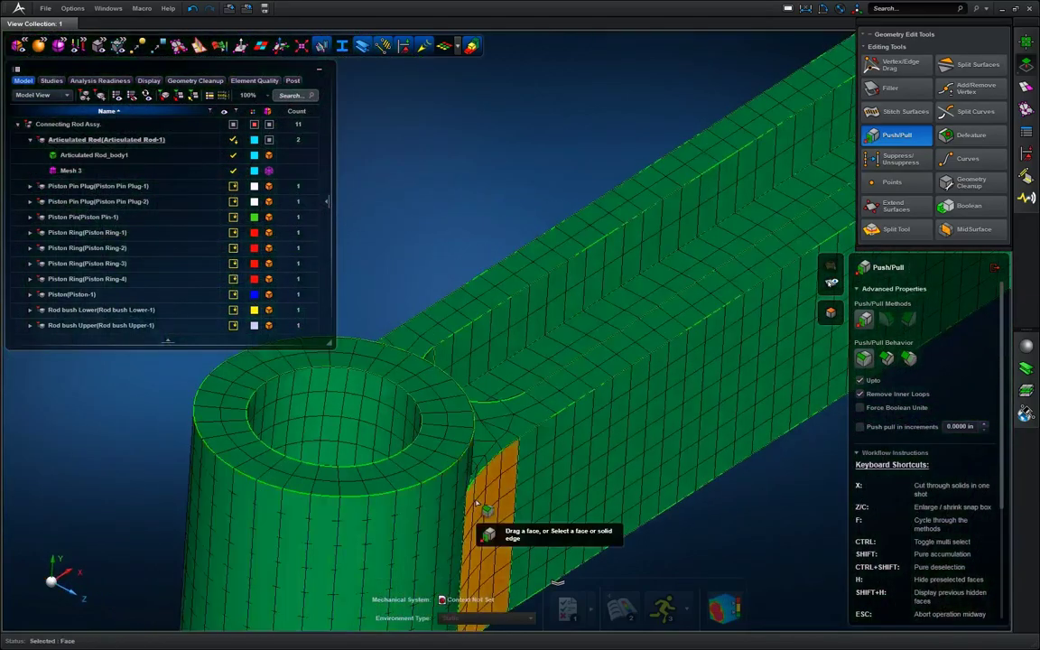
left_click(476, 502)
left_click(548, 472)
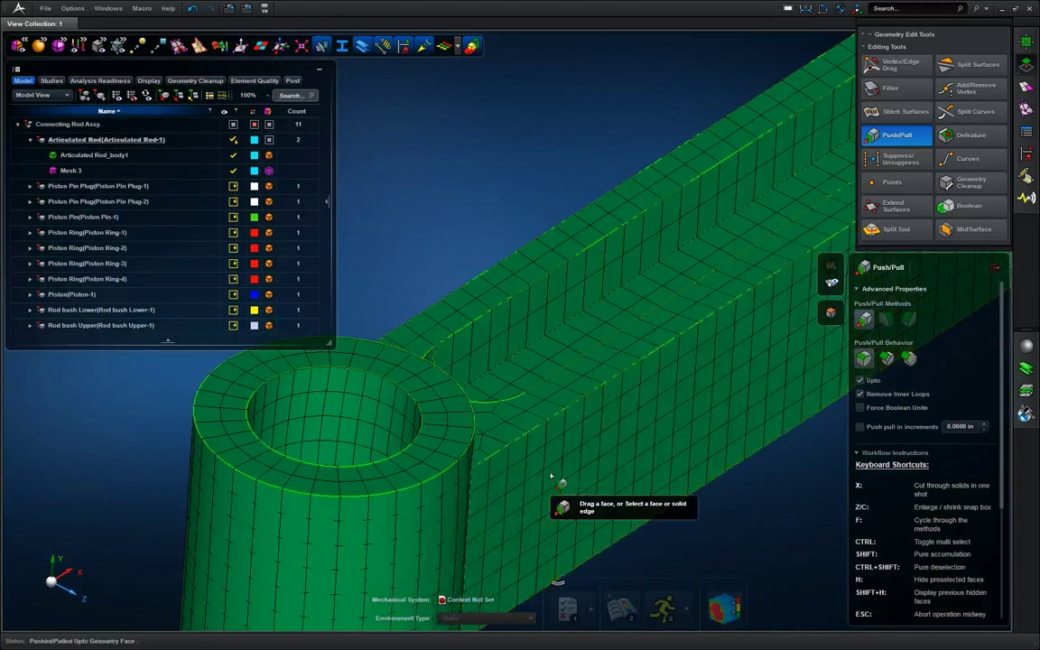
Turn off the Upto option and Push/Pull the inner bore face of the rod's large end to a radius of 0.5 in.
middle_click_drag(490, 189, 557, 223)
scroll(728, 349, "down", 6)
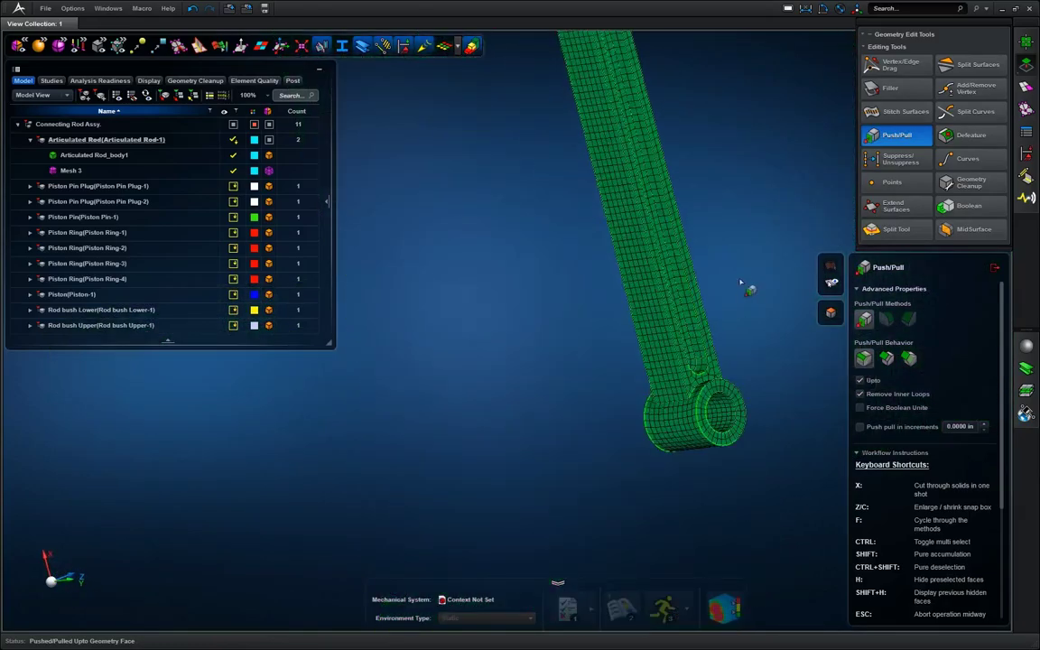
middle_click_drag(742, 288, 745, 297)
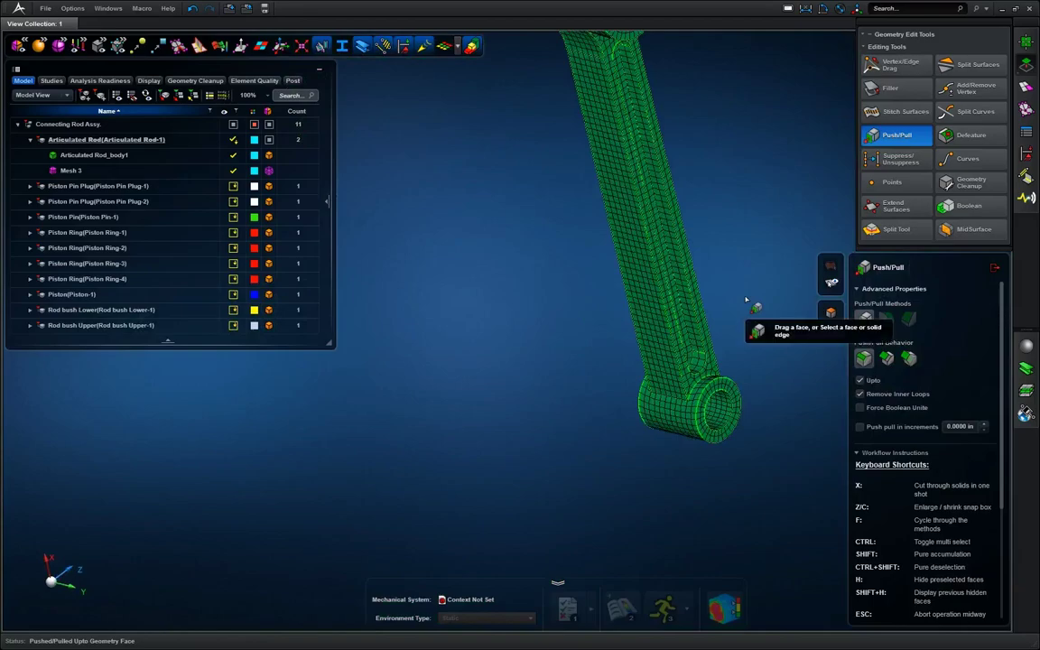
scroll(746, 297, "down", 5)
scroll(715, 189, "up", 7)
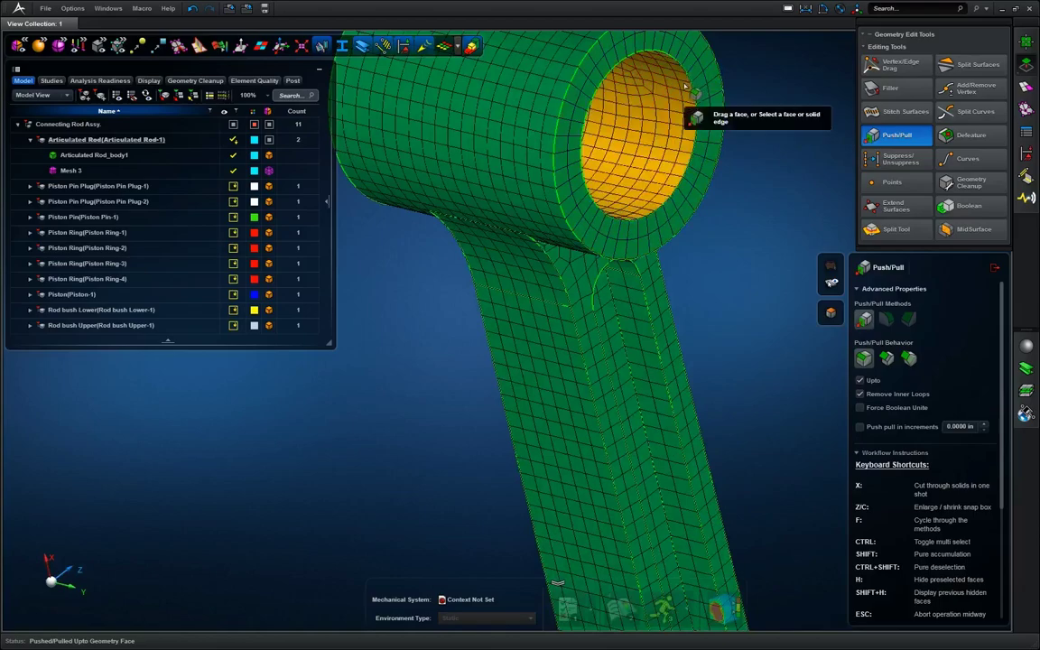
left_click(860, 381)
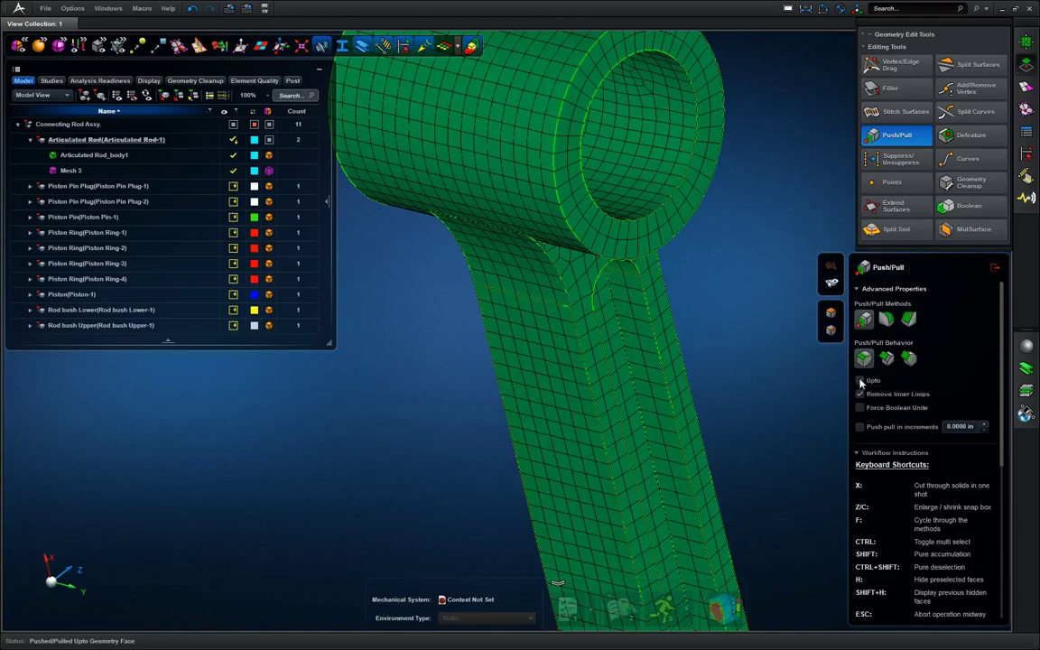
left_click(627, 108)
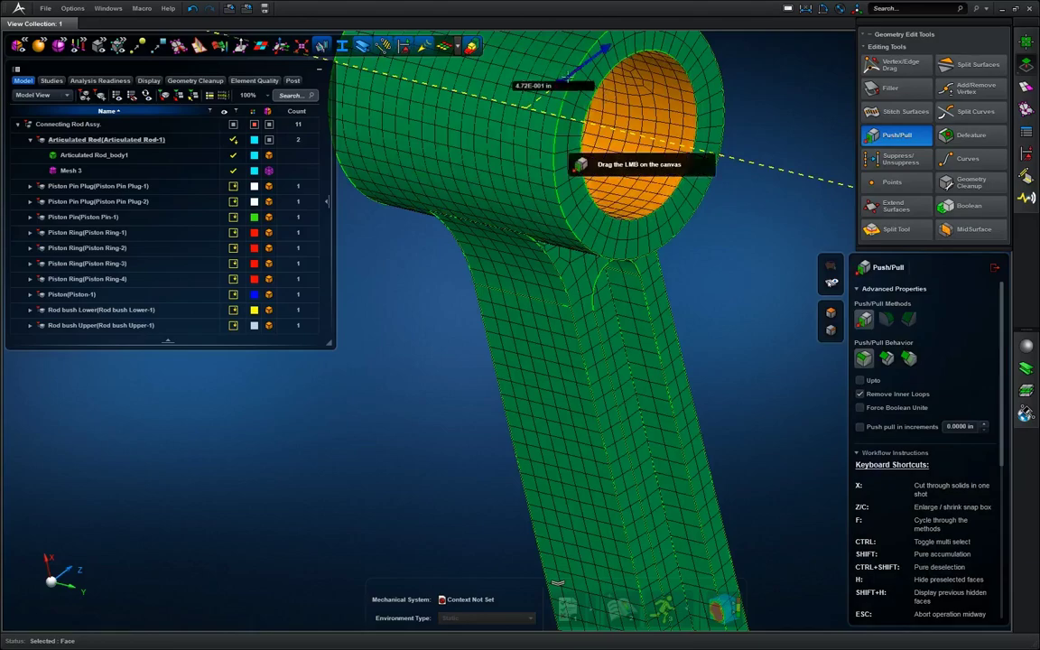
left_click(535, 87)
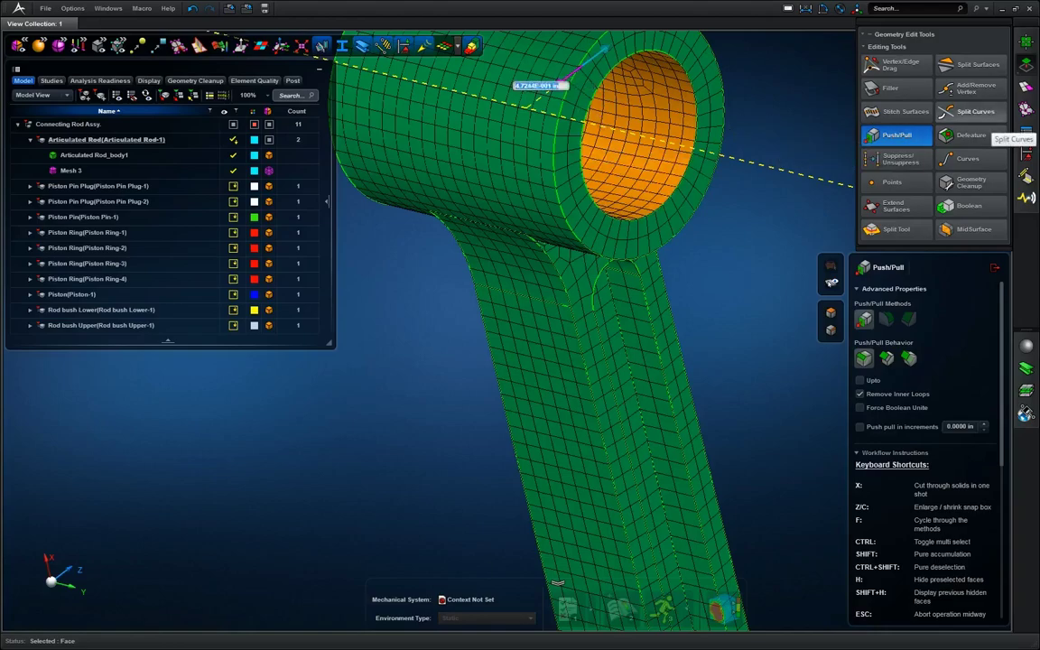
type("5")
key("Return")
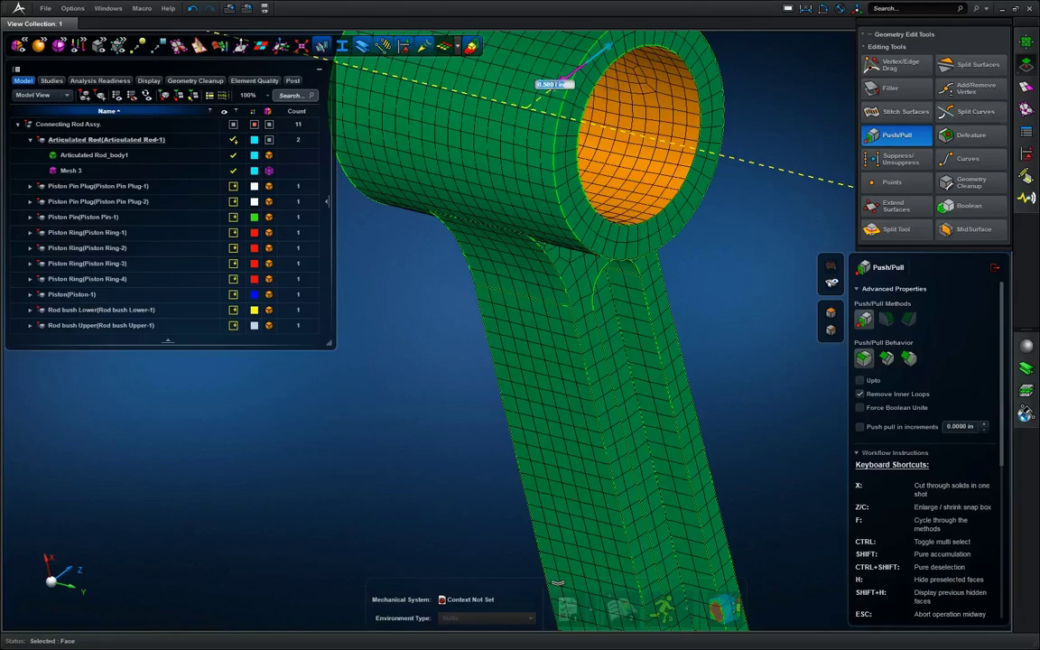
Set the radius of the selected large-end bore face to 0.3 in.
left_click(557, 87)
type("3")
key("Return")
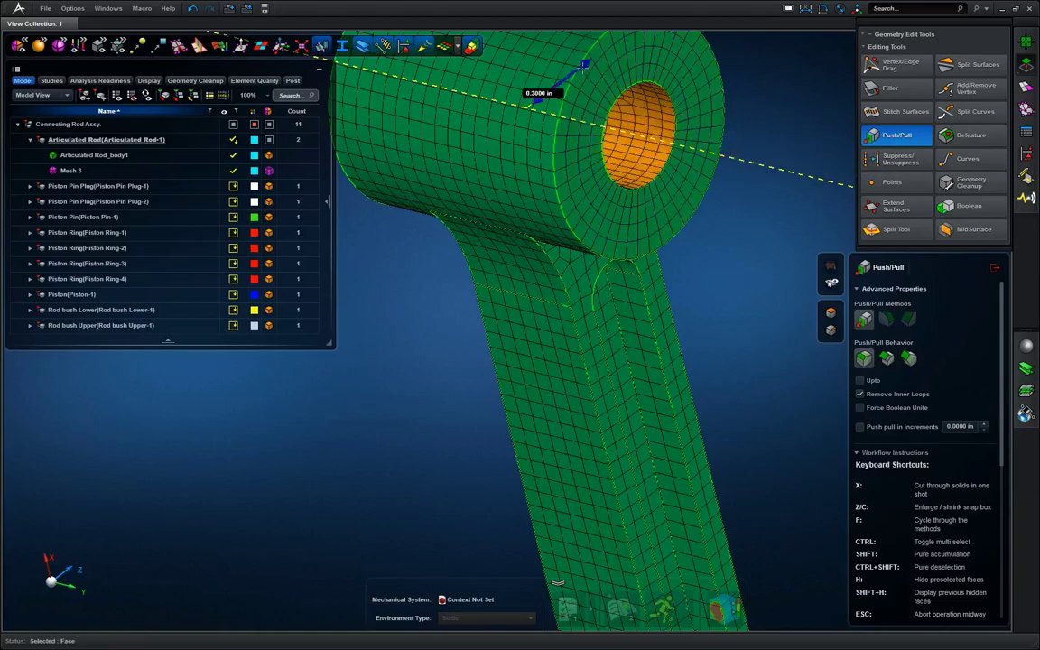
Push/Pull the large-end bore face freehand outward to a radius of about 0.44 in.
left_click_drag(583, 65, 610, 48)
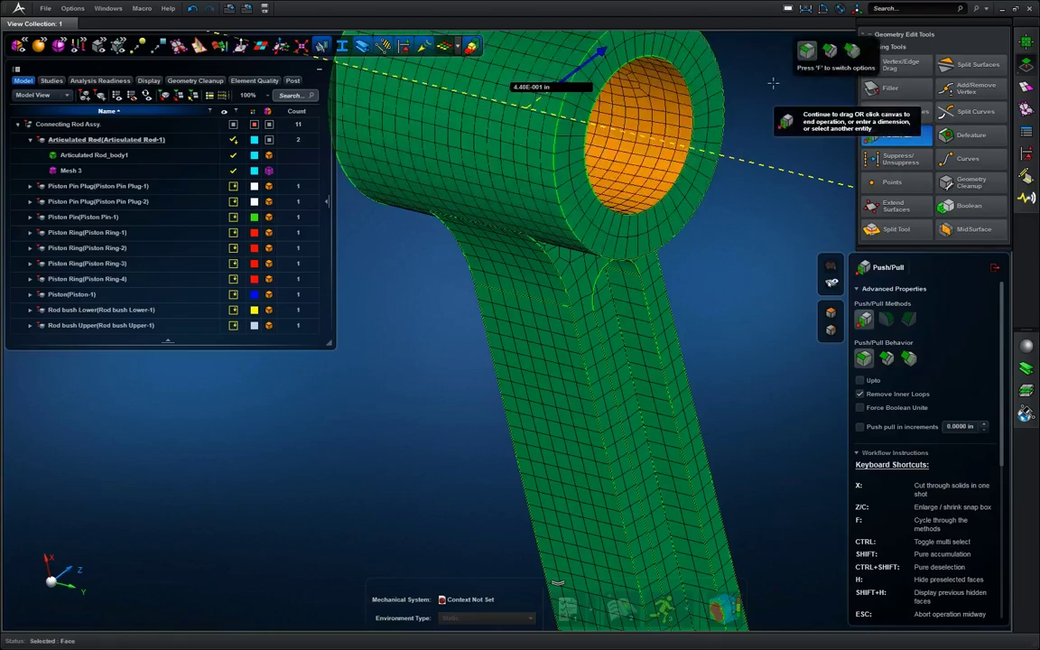
scroll(773, 83, "down", 2)
scroll(768, 63, "down", 2)
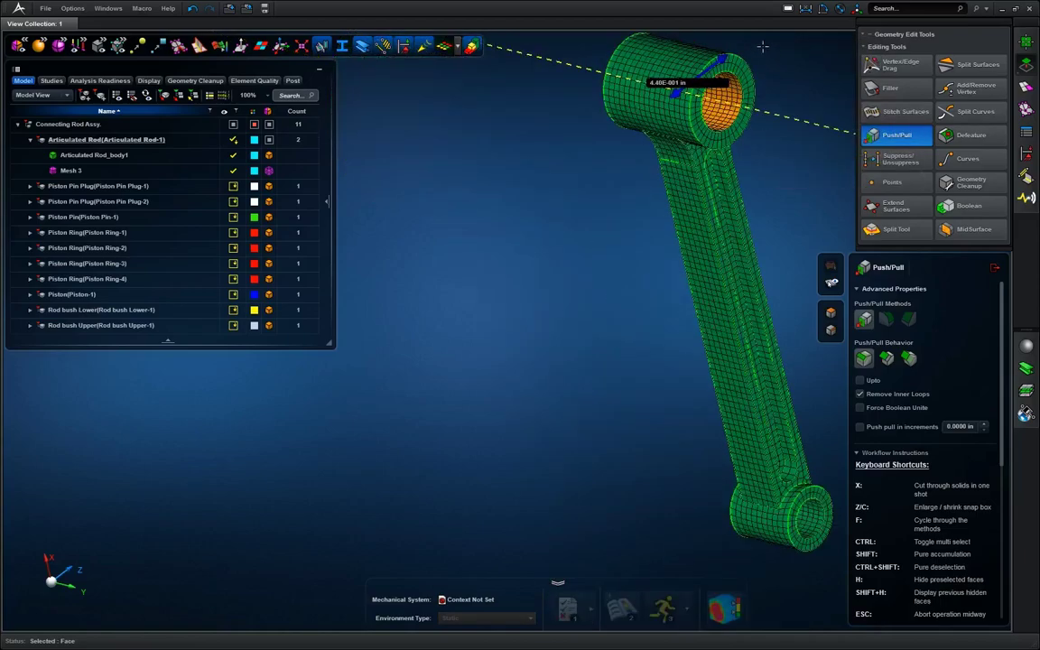
scroll(765, 63, "up", 4)
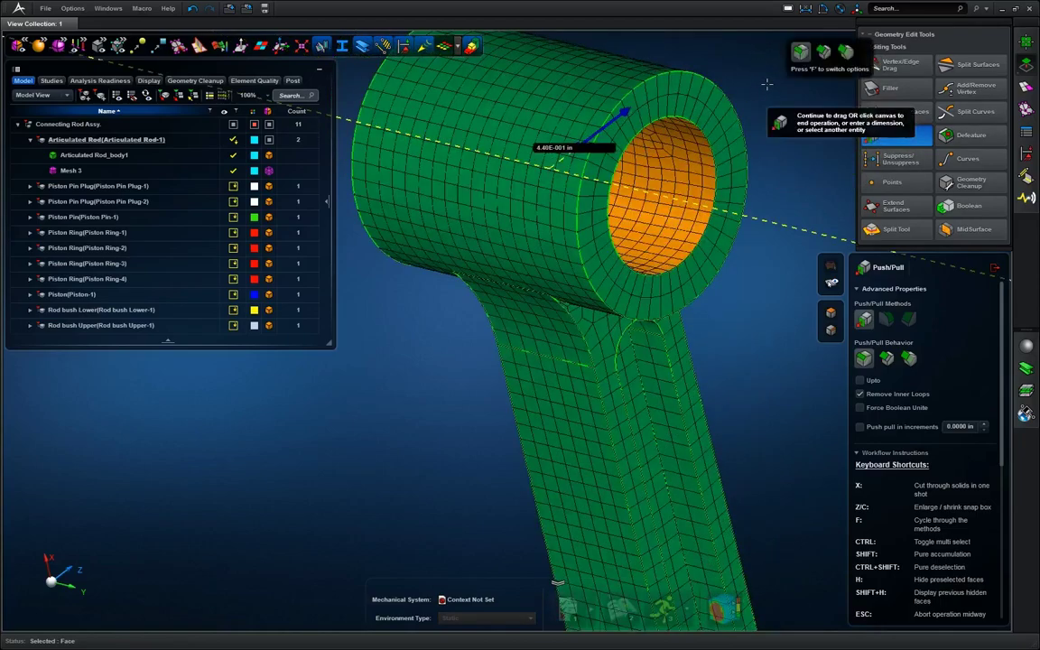